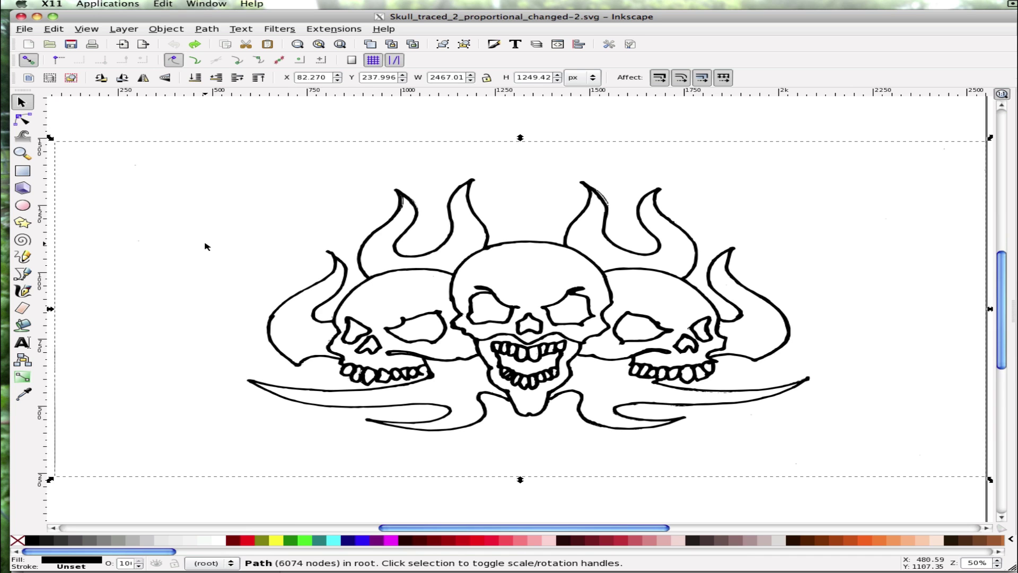
- Deselect the skull path, zoom in on the right flame tip, then zoom back to the whole drawing
left_click(69, 116)
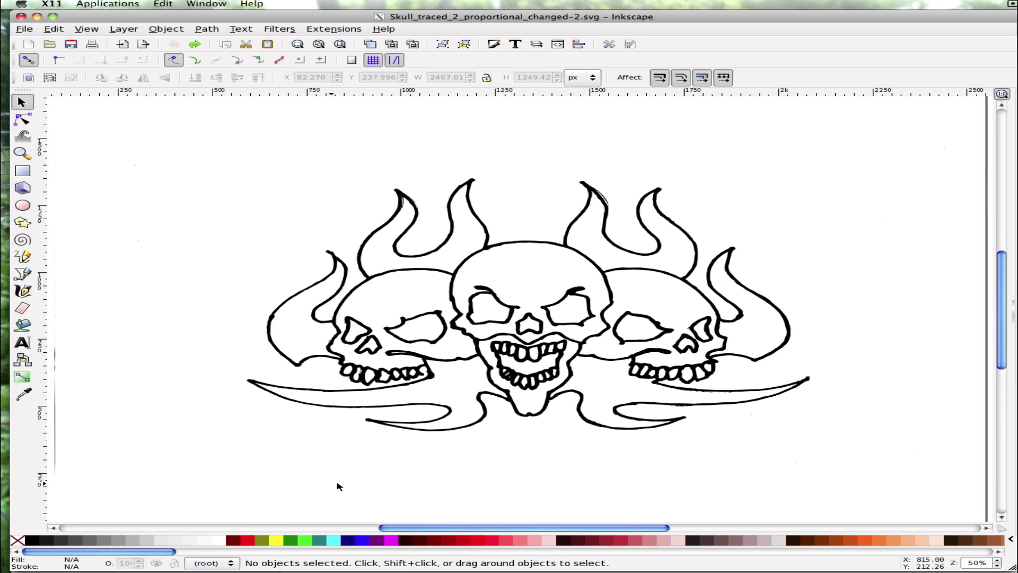
scroll(231, 454, "left", 8)
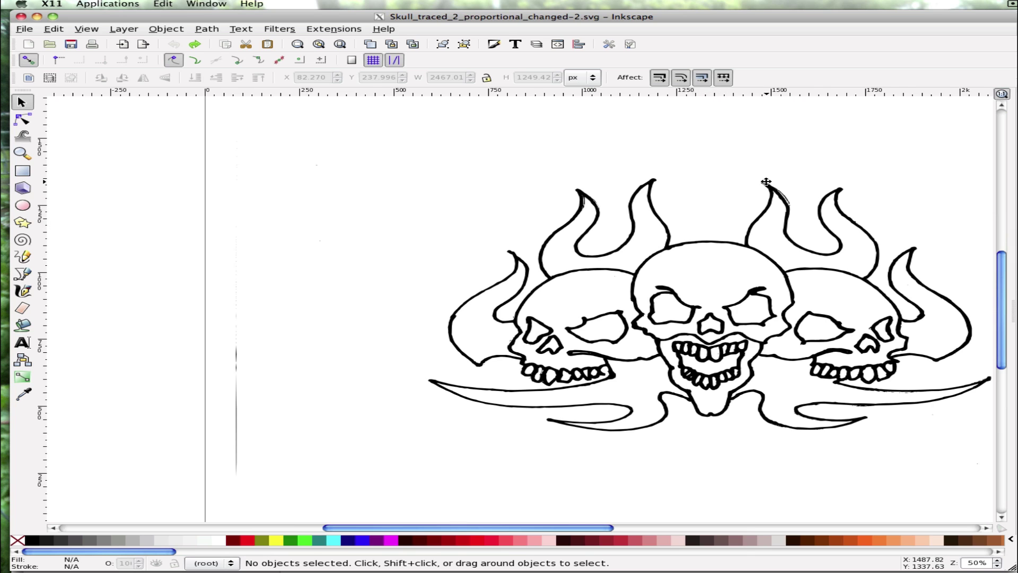
left_click(22, 153)
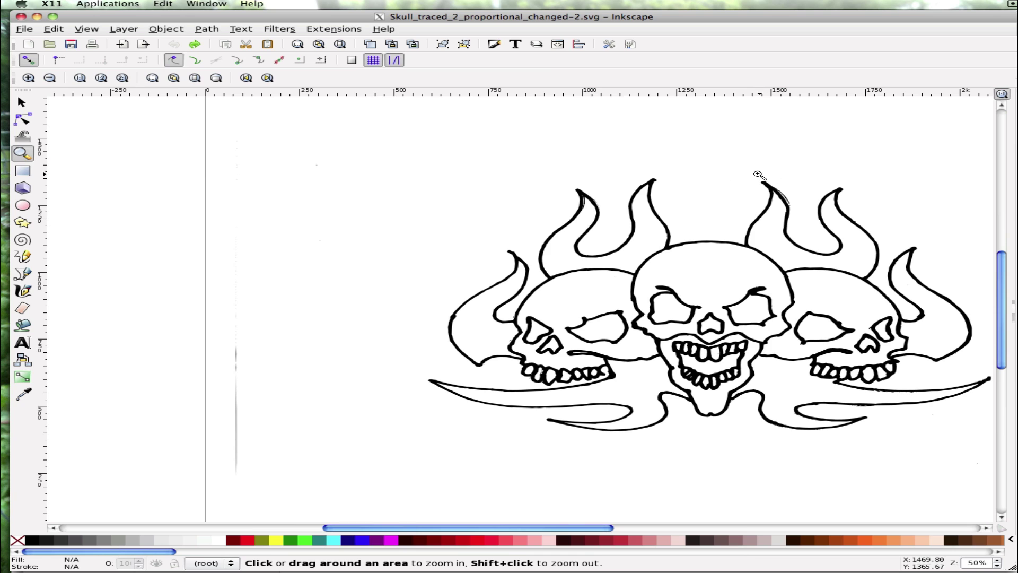
left_click_drag(742, 173, 839, 222)
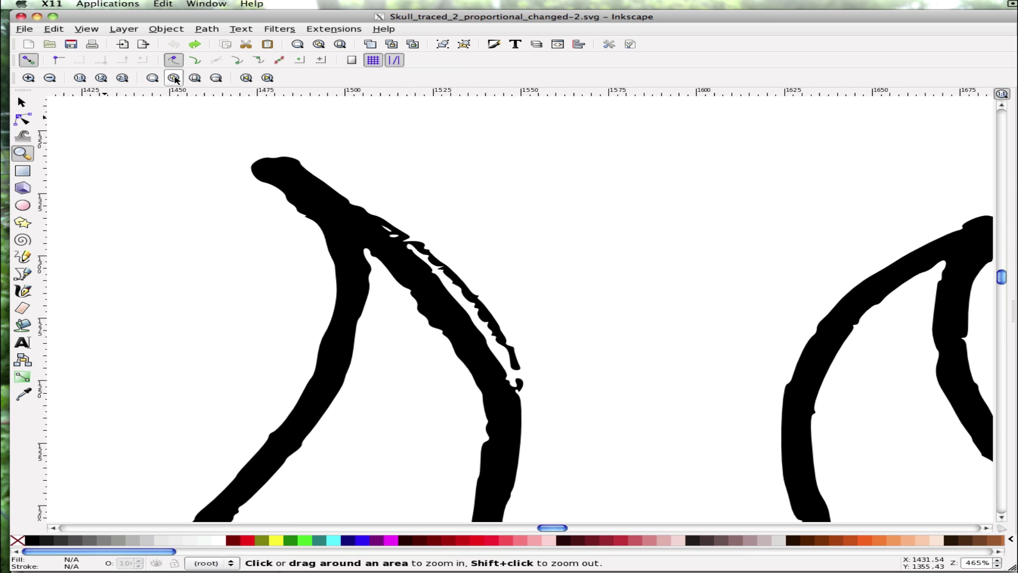
left_click(173, 78)
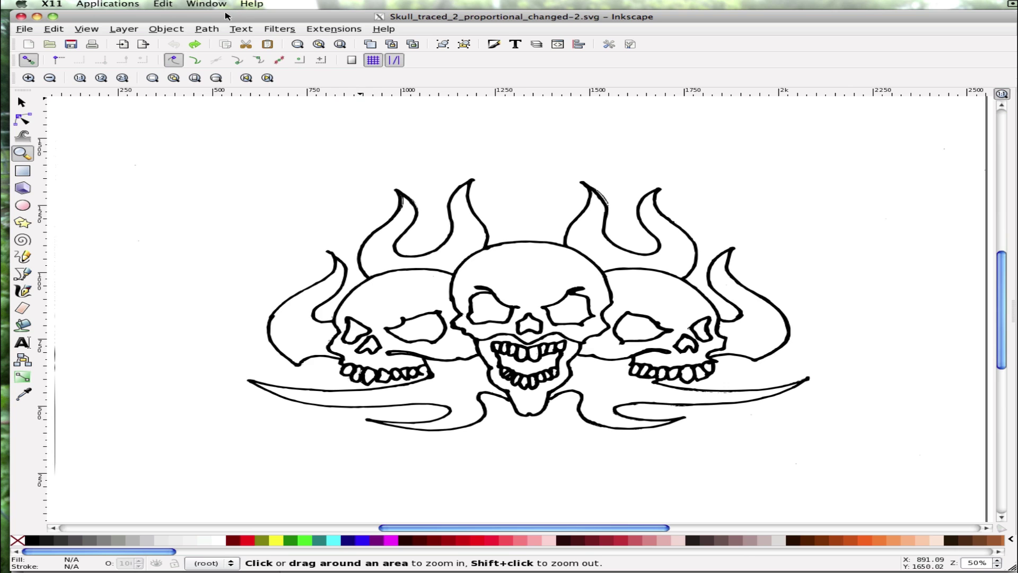
- Switch to Outline display mode and select the traced skull path
left_click(87, 29)
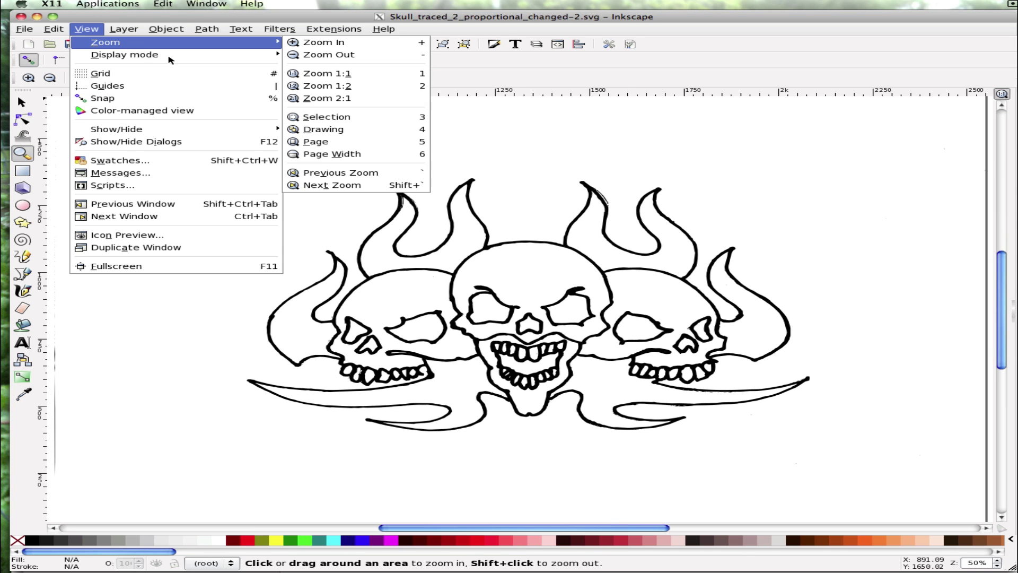
mouse_move(170, 57)
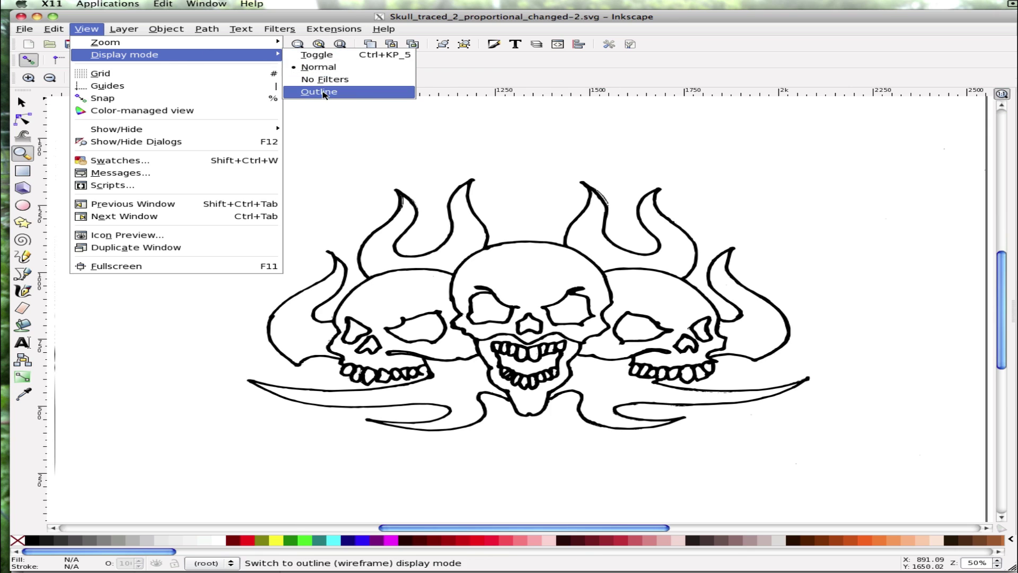
left_click(321, 92)
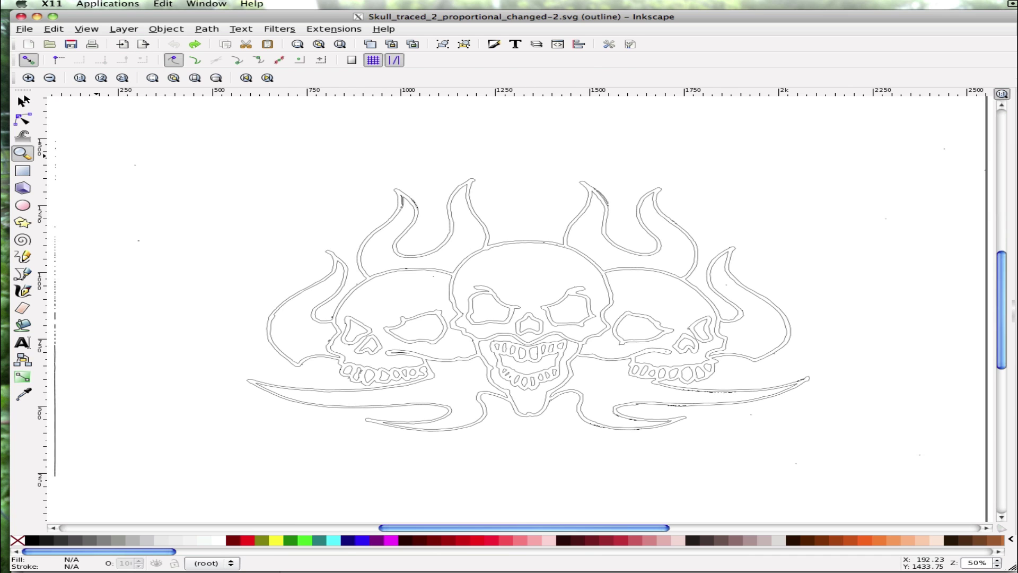
left_click(22, 101)
left_click(369, 282)
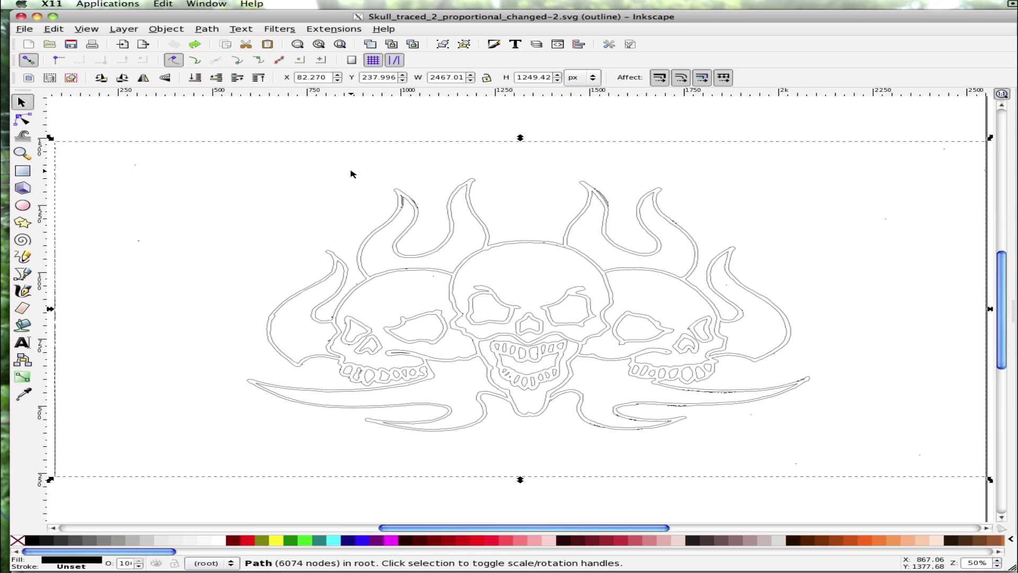
- Break the traced skull path apart into separate pieces with Path > Break Apart
left_click(162, 29)
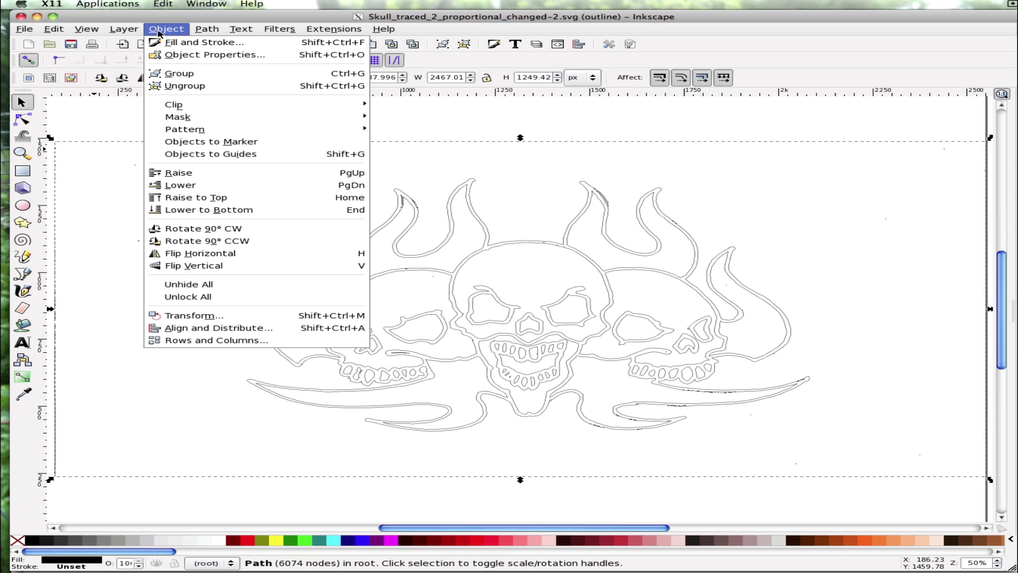
mouse_move(199, 33)
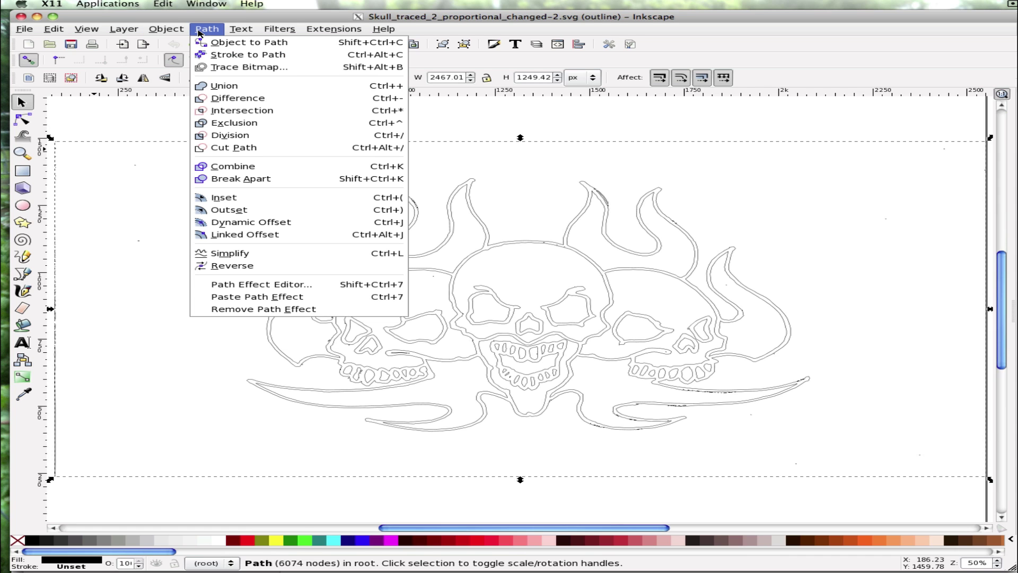
left_click(241, 180)
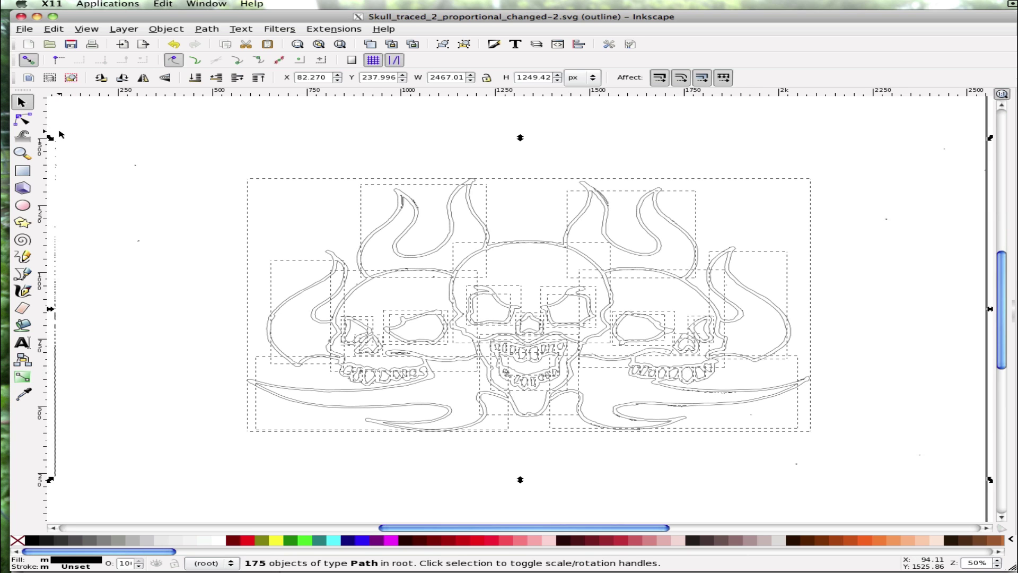
- Rubber-band select the stray fragments along the left page edge and delete them
left_click(72, 106)
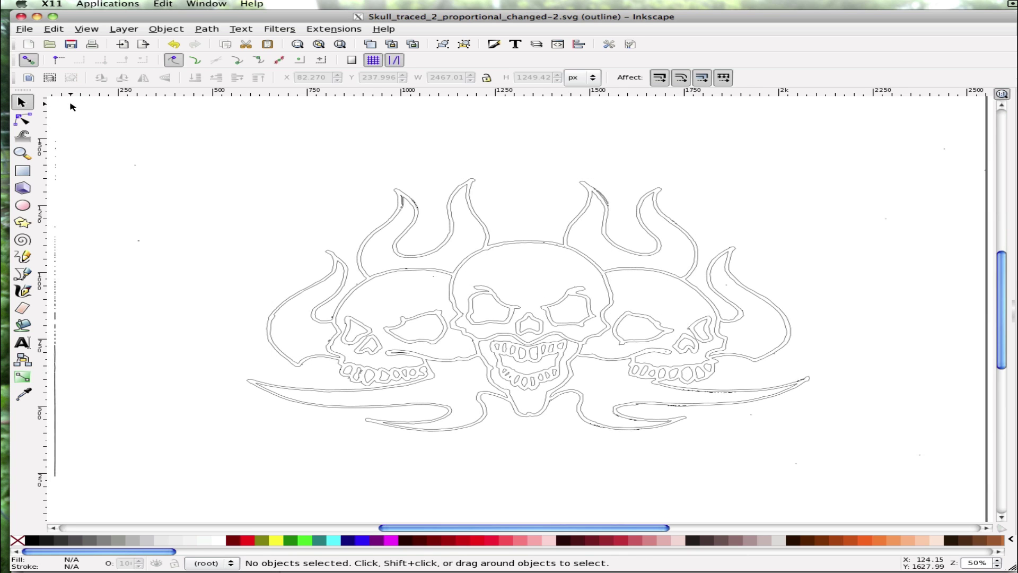
left_click(377, 232)
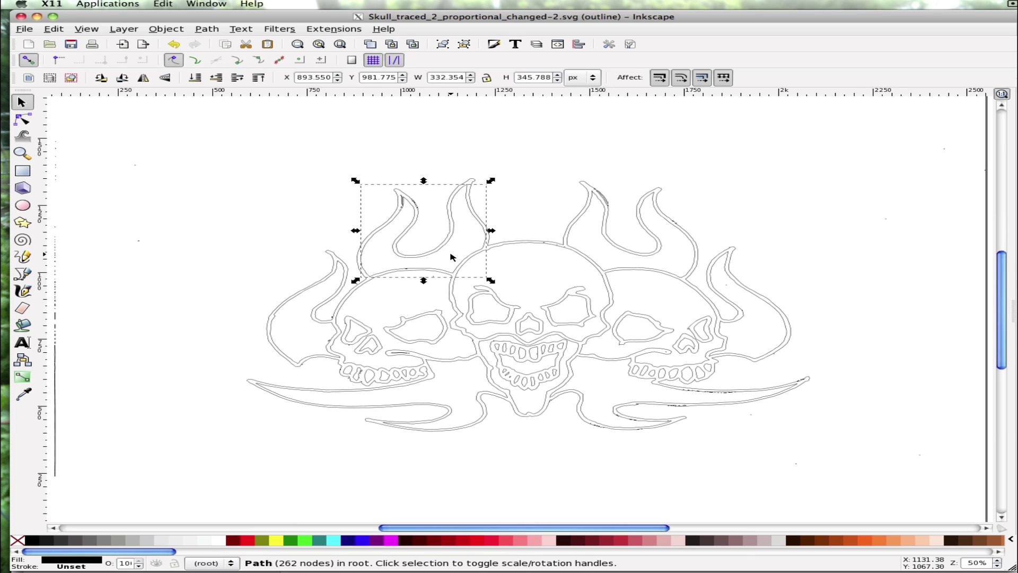
left_click(132, 181)
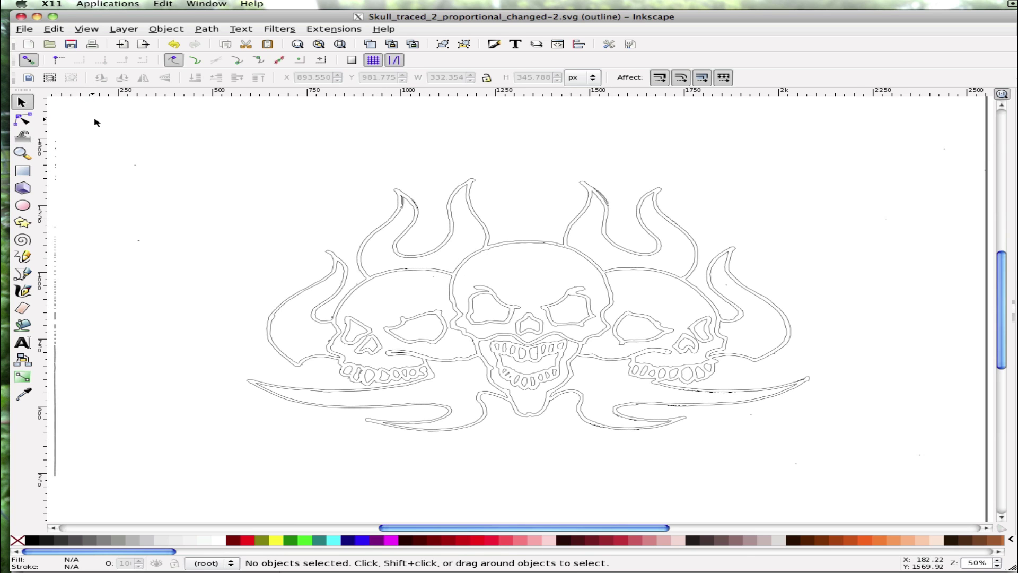
left_click_drag(158, 118, 52, 497)
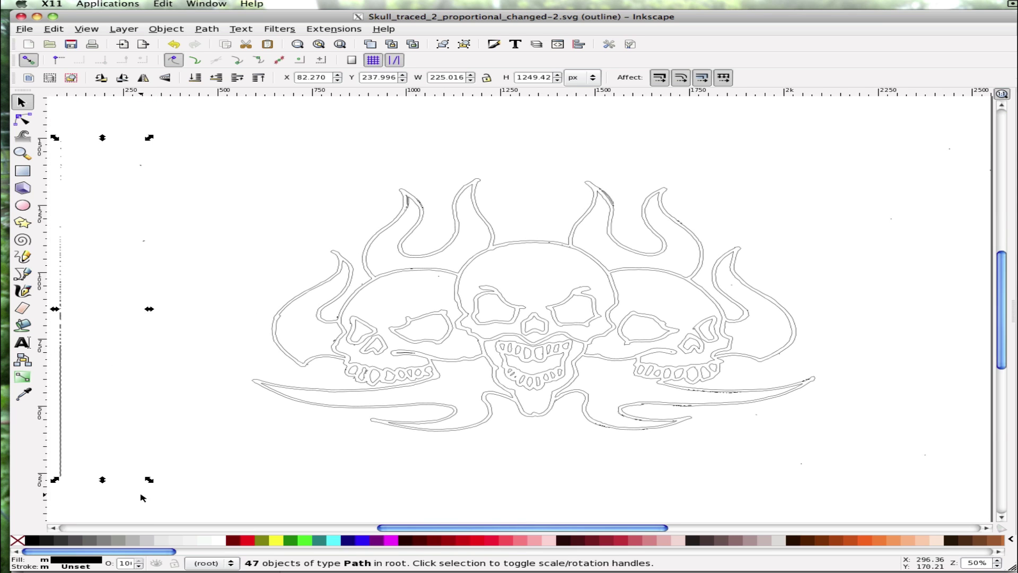
left_click(53, 30)
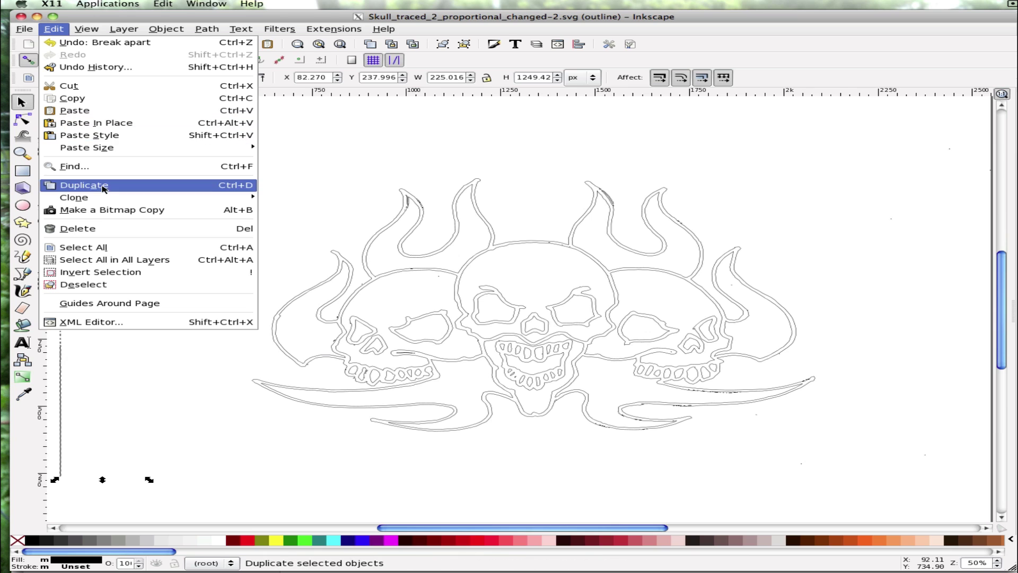
left_click(100, 232)
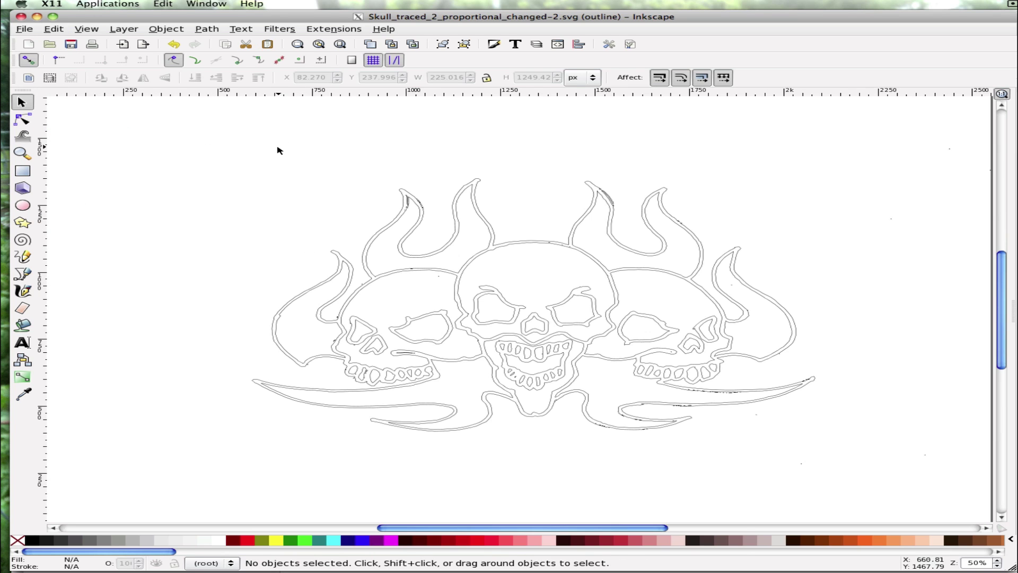
- Zoom in on the upper-left skull flames and show the flame path's nodes
left_click(22, 120)
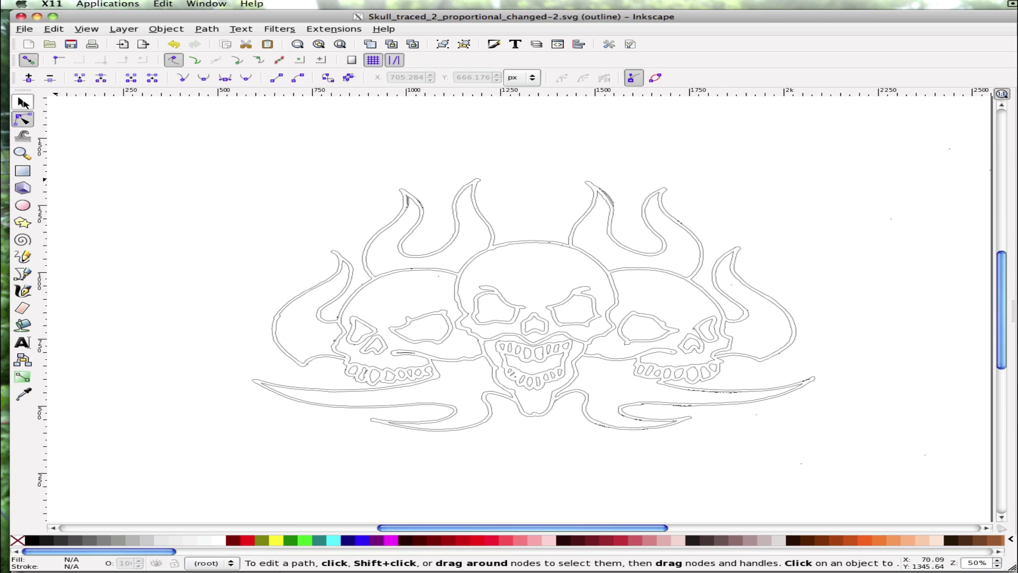
left_click(19, 100)
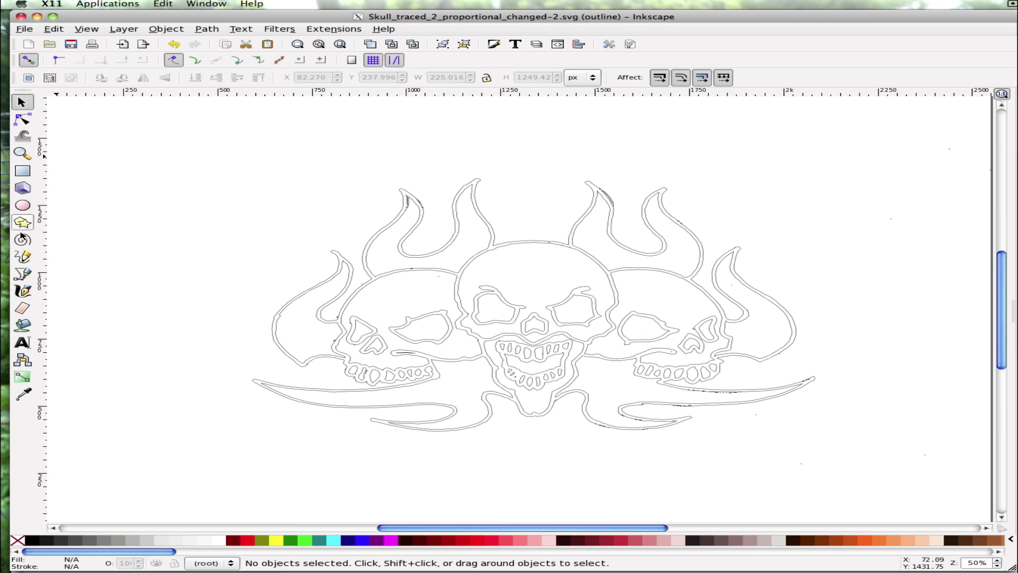
left_click(22, 154)
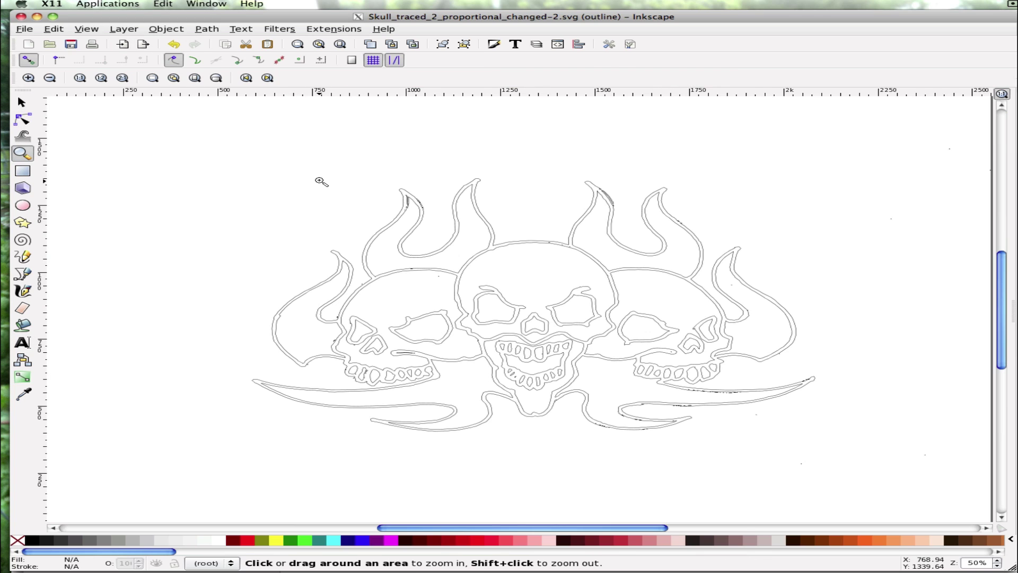
left_click_drag(319, 177, 546, 299)
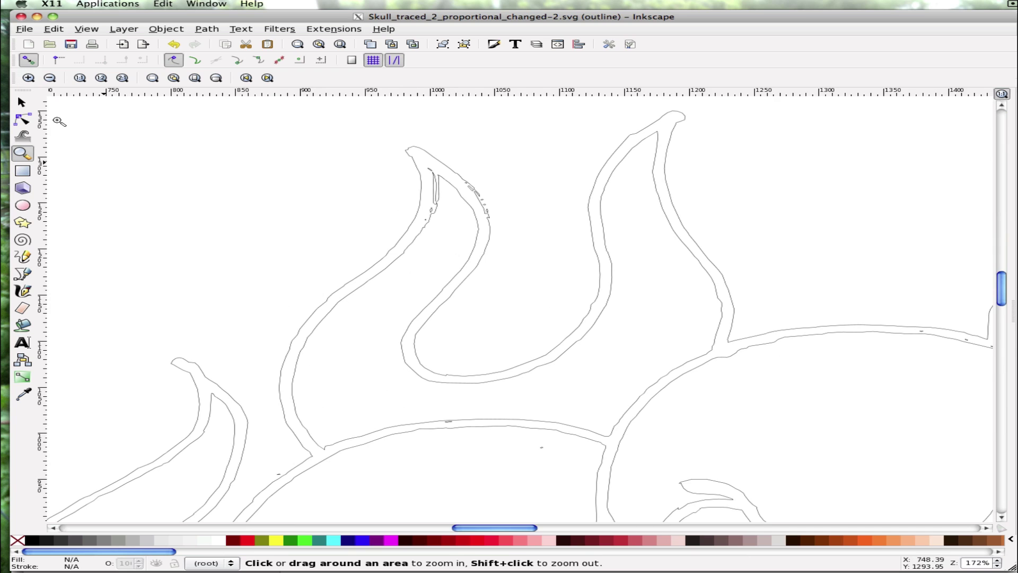
left_click(23, 120)
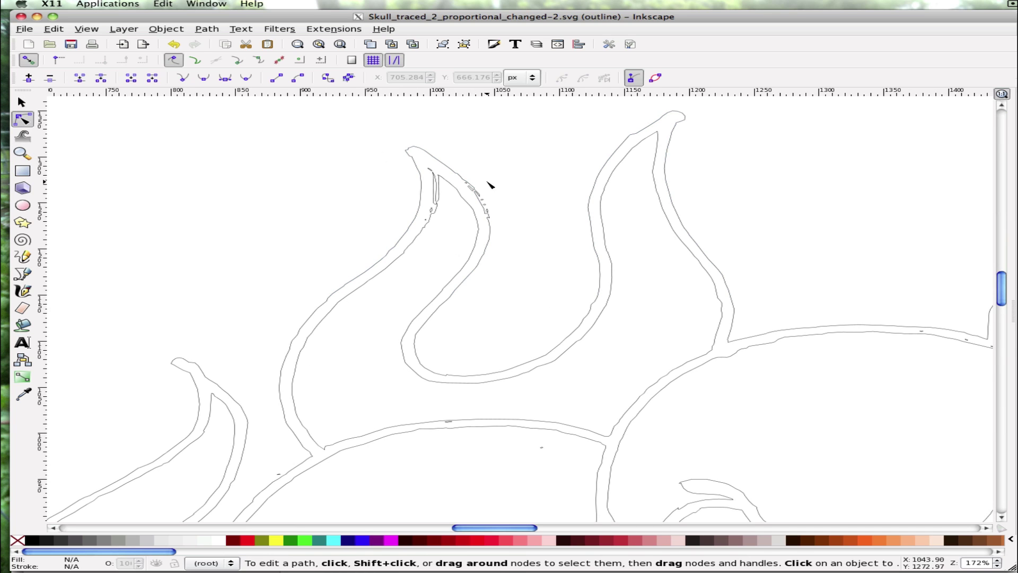
left_click_drag(480, 155, 537, 242)
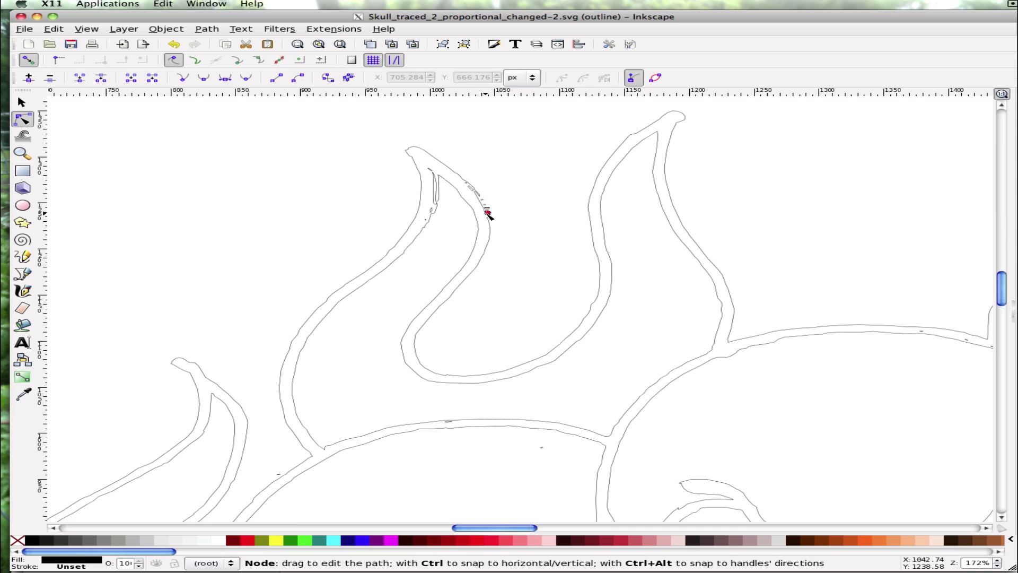
left_click(488, 216)
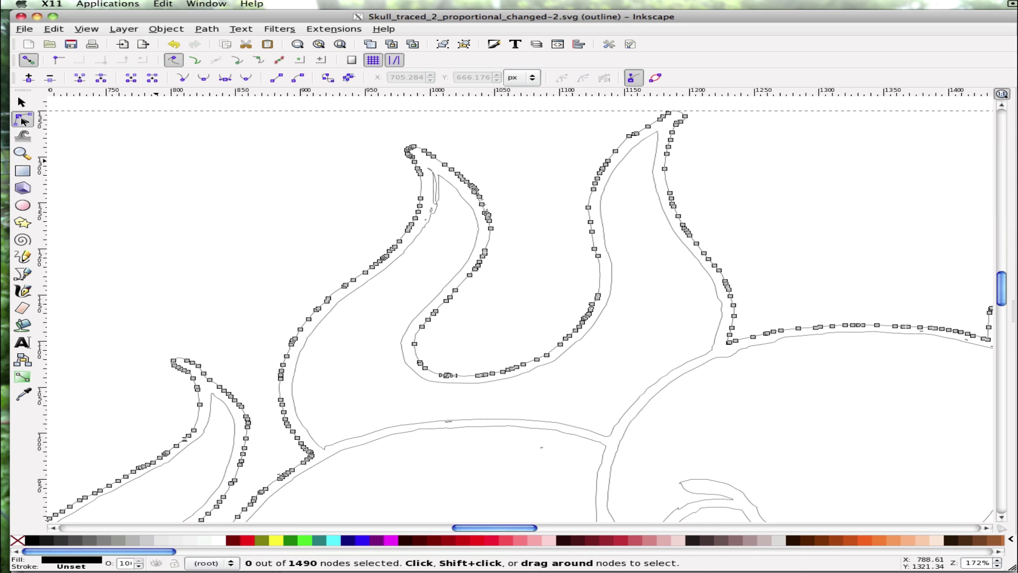
- Delete the excess nodes on the flame's upper right, left and inner left edges
left_click_drag(502, 150, 450, 229)
key("Delete")
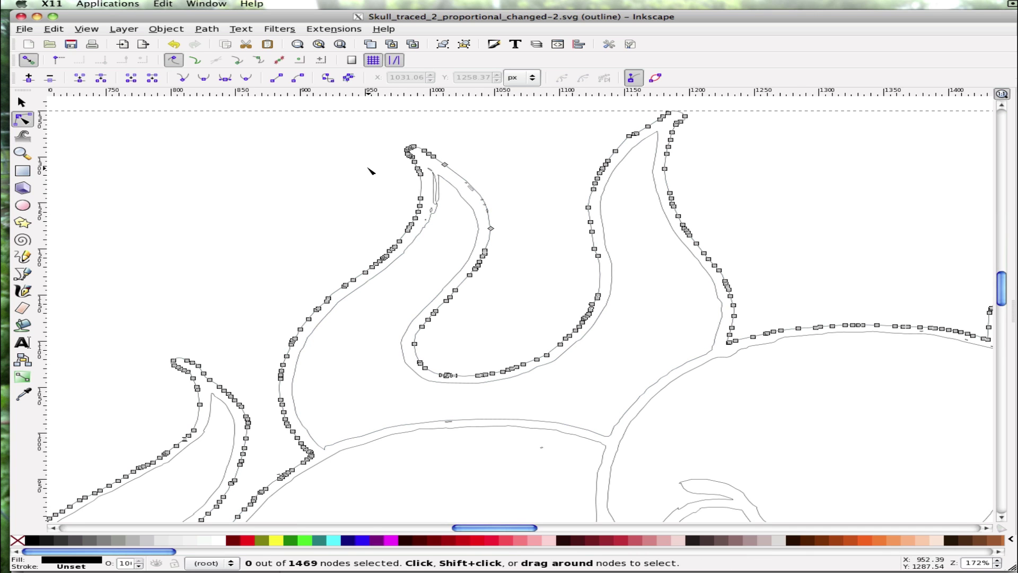
left_click_drag(342, 213, 416, 284)
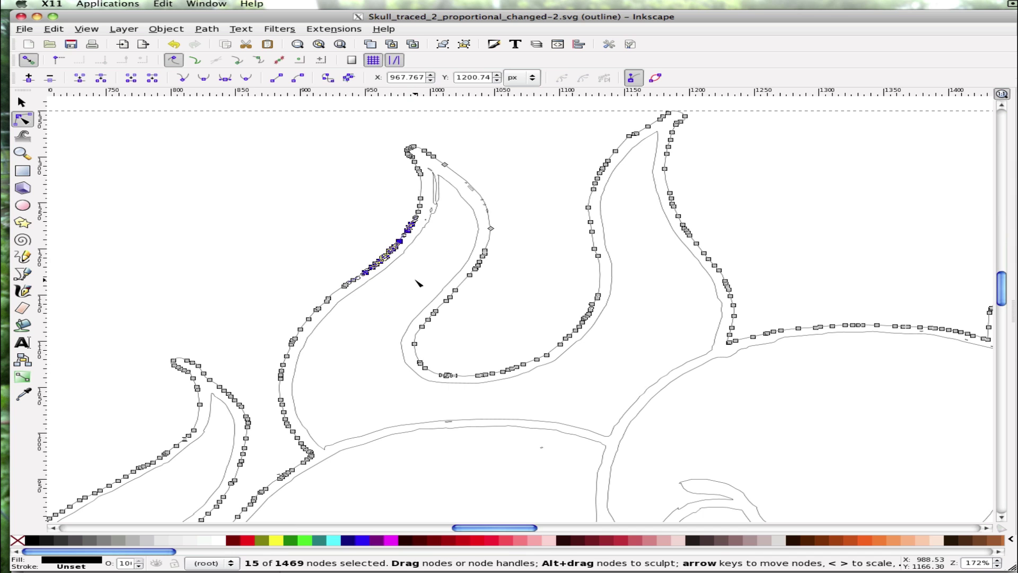
key("Delete")
left_click_drag(394, 195, 437, 227)
key("Delete")
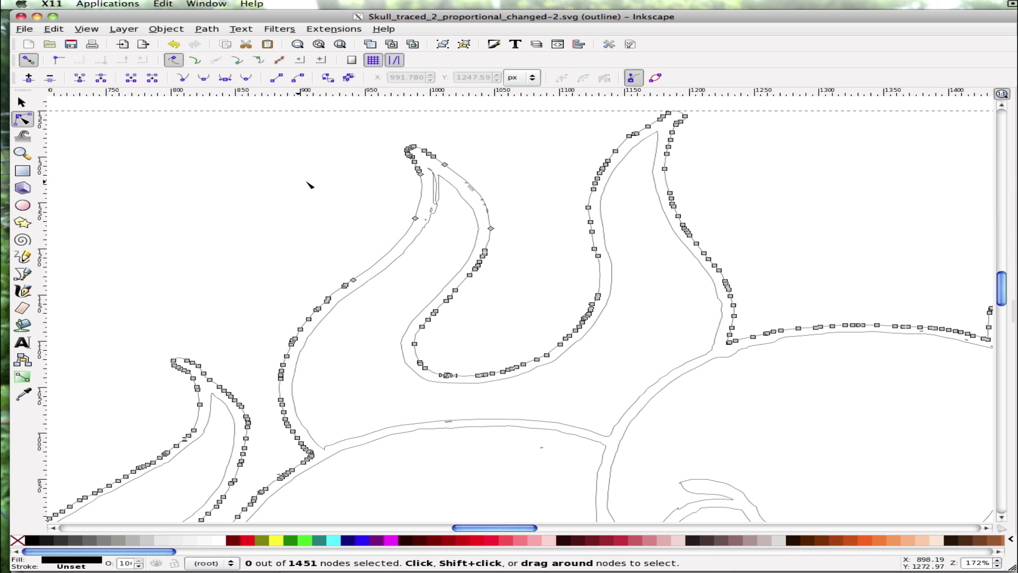
left_click_drag(260, 288, 322, 408)
key("Delete")
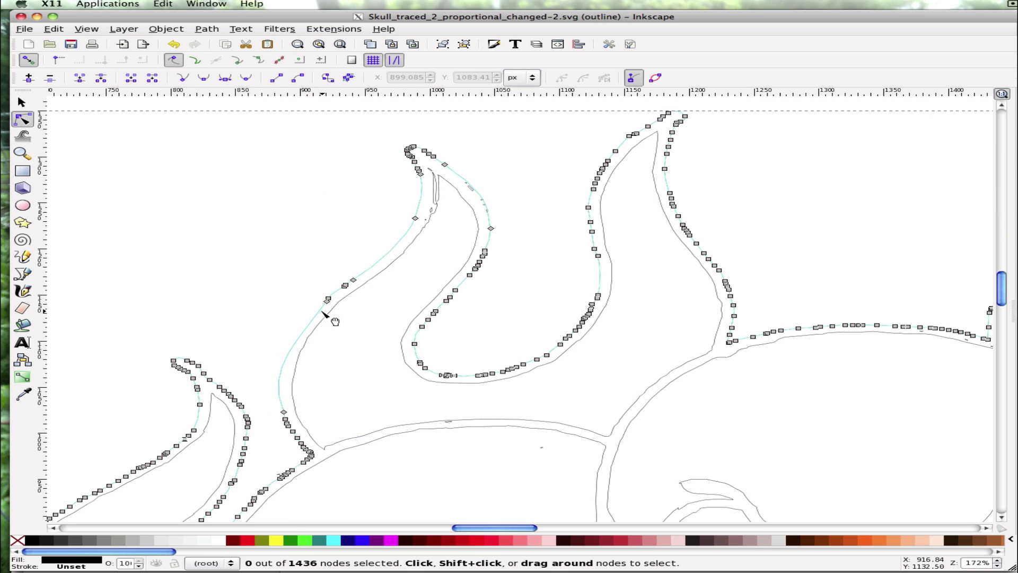
- Drag a left-edge node's handle to smooth the flame's left curve
left_click(328, 299)
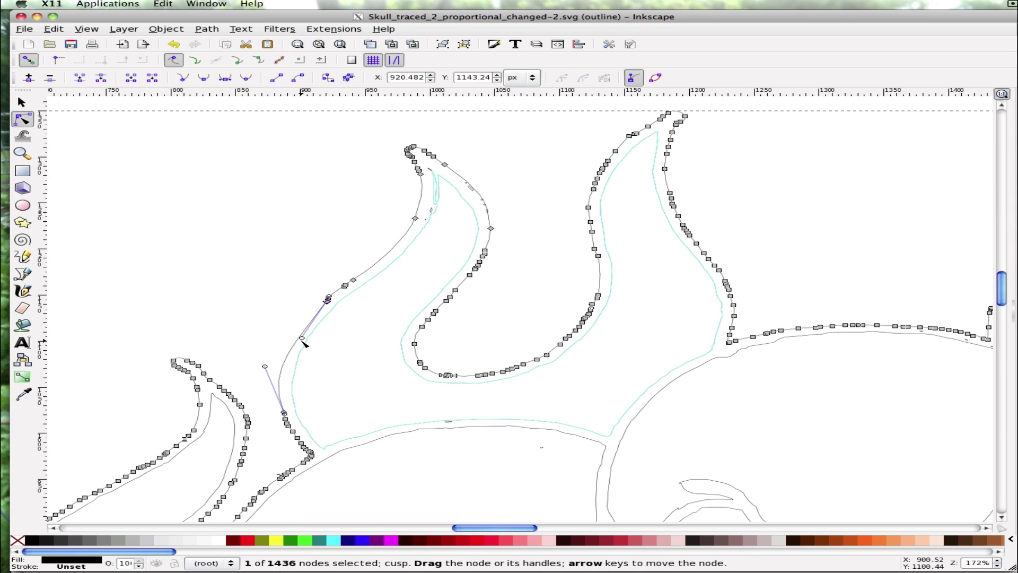
left_click_drag(301, 337, 298, 335)
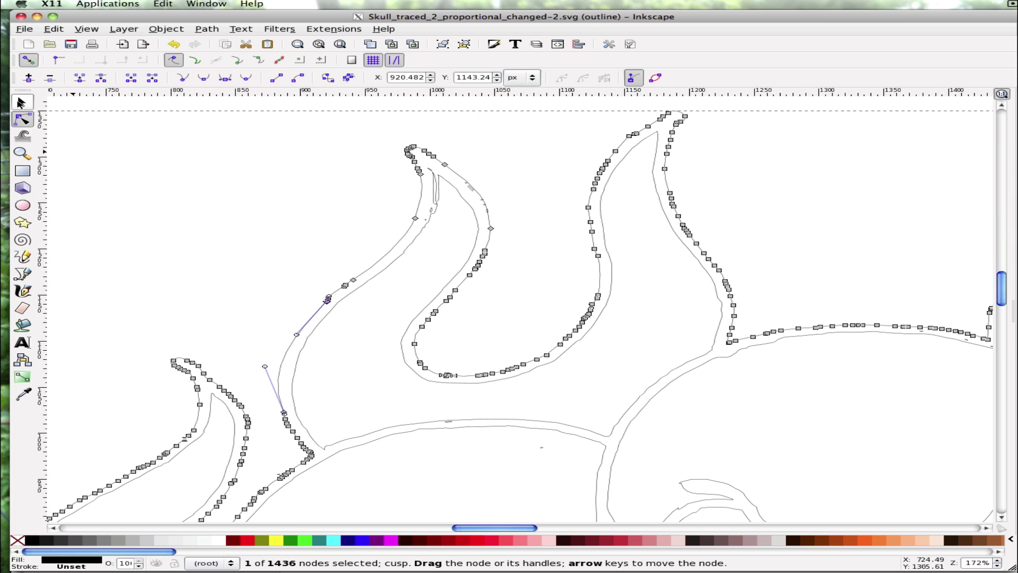
left_click(22, 102)
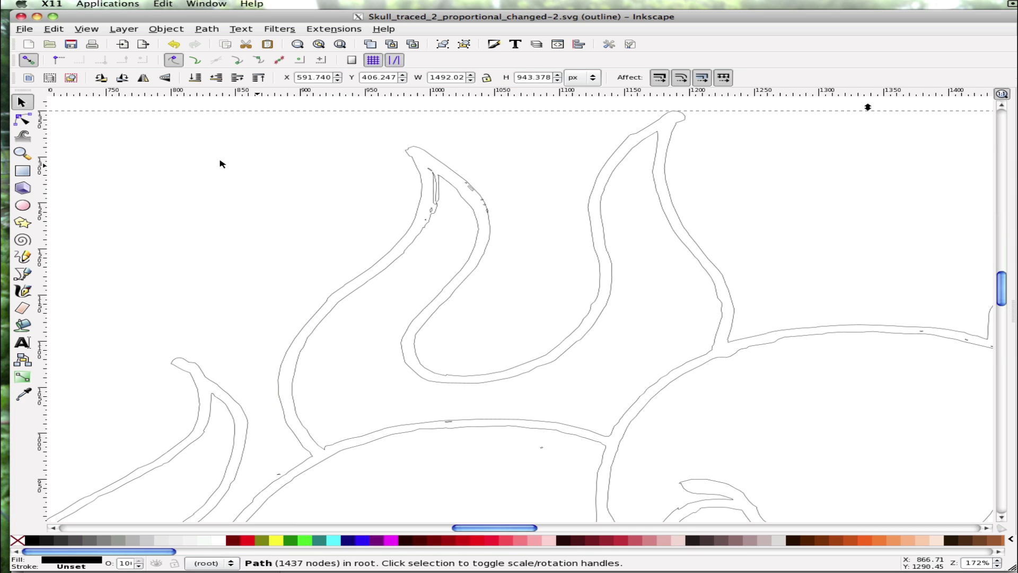
- Zoom closely on the flame tip and show its inner 262-node path's nodes
left_click(22, 153)
left_click_drag(391, 155, 478, 237)
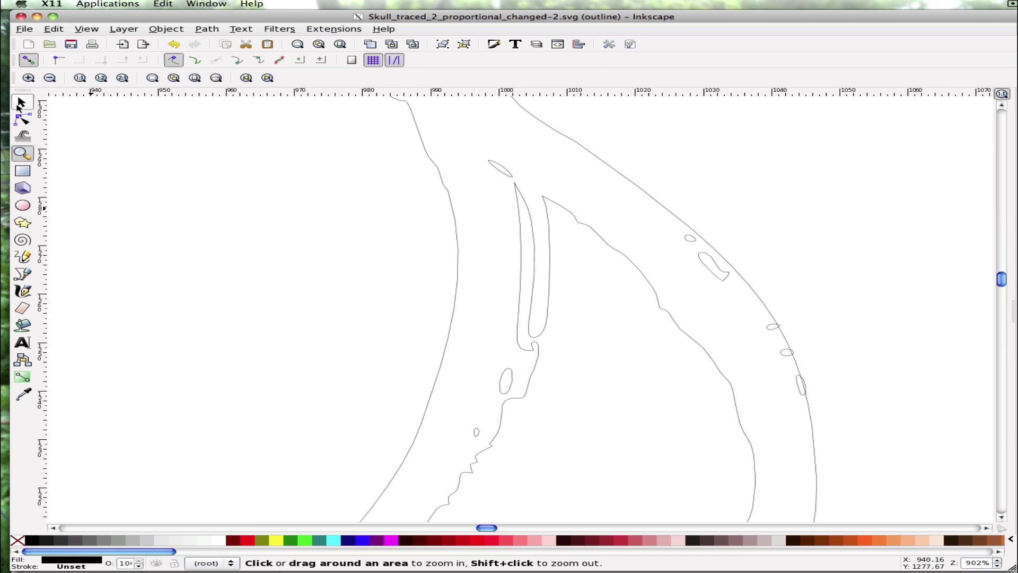
left_click(20, 104)
left_click(537, 271)
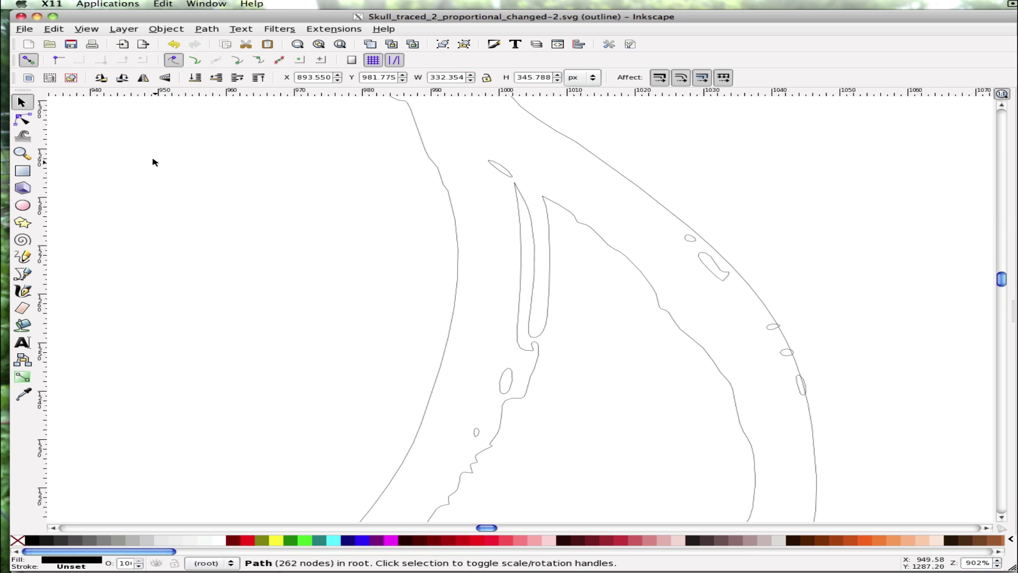
left_click(22, 120)
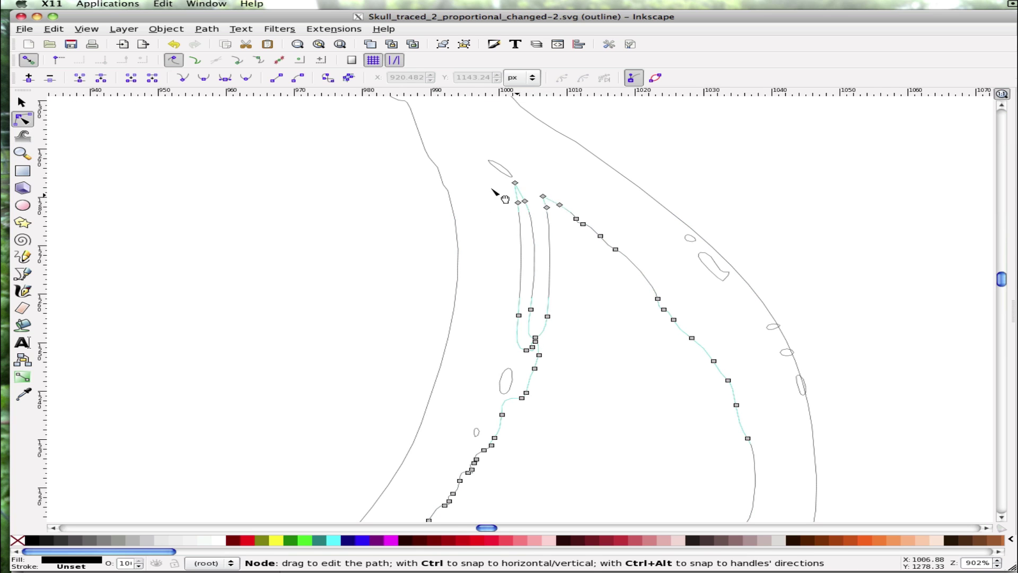
- Delete the sliver strand nodes and straighten the flame's inner edge into a clean point
left_click_drag(471, 149, 579, 350)
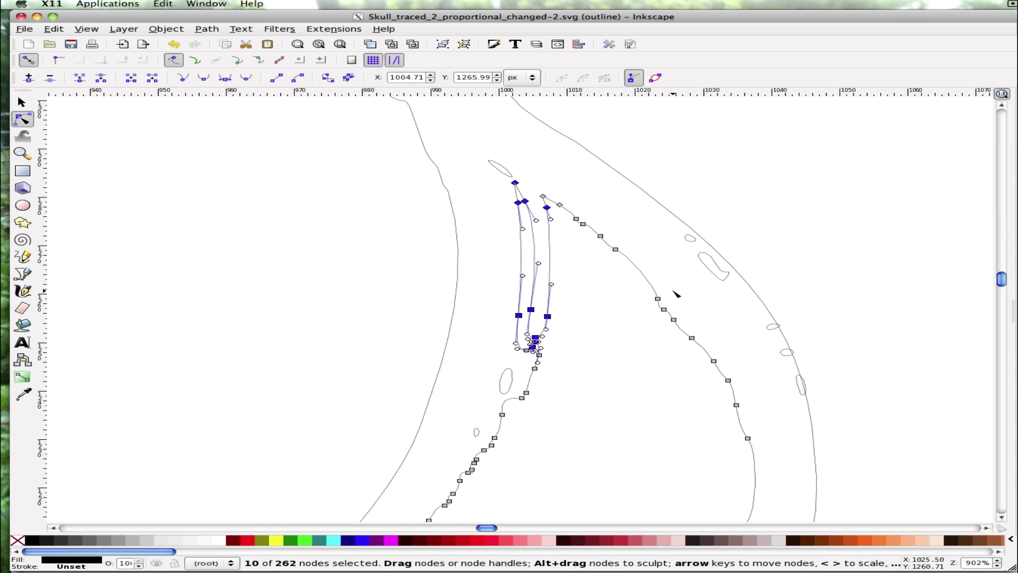
key("Delete")
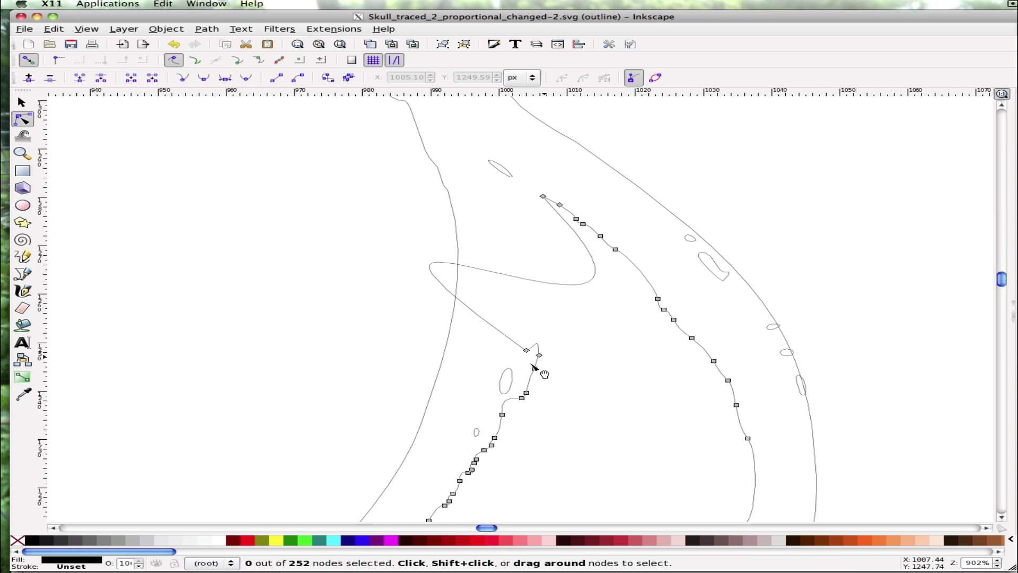
left_click(530, 353)
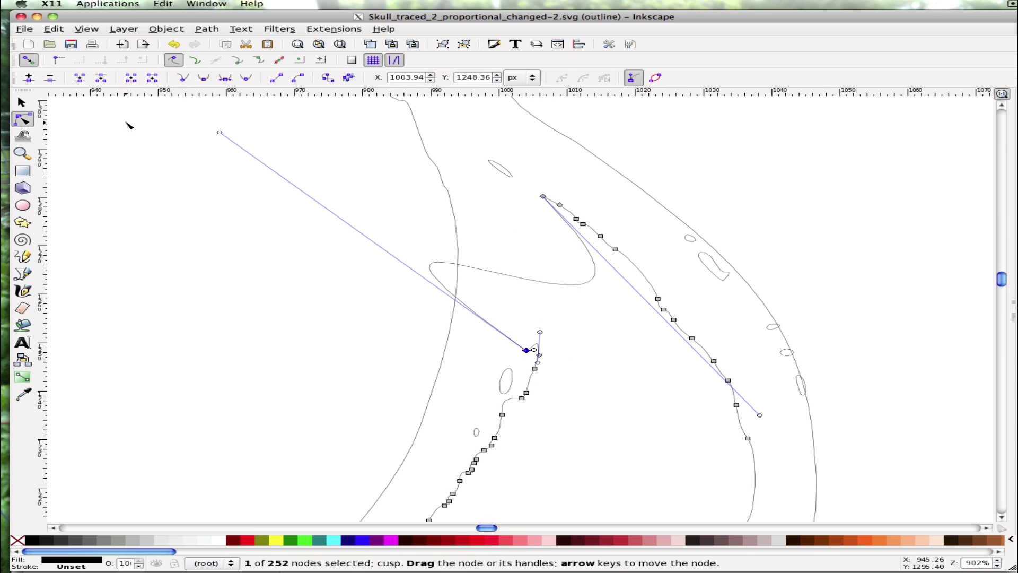
left_click_drag(215, 136, 534, 267)
left_click_drag(536, 261, 535, 261)
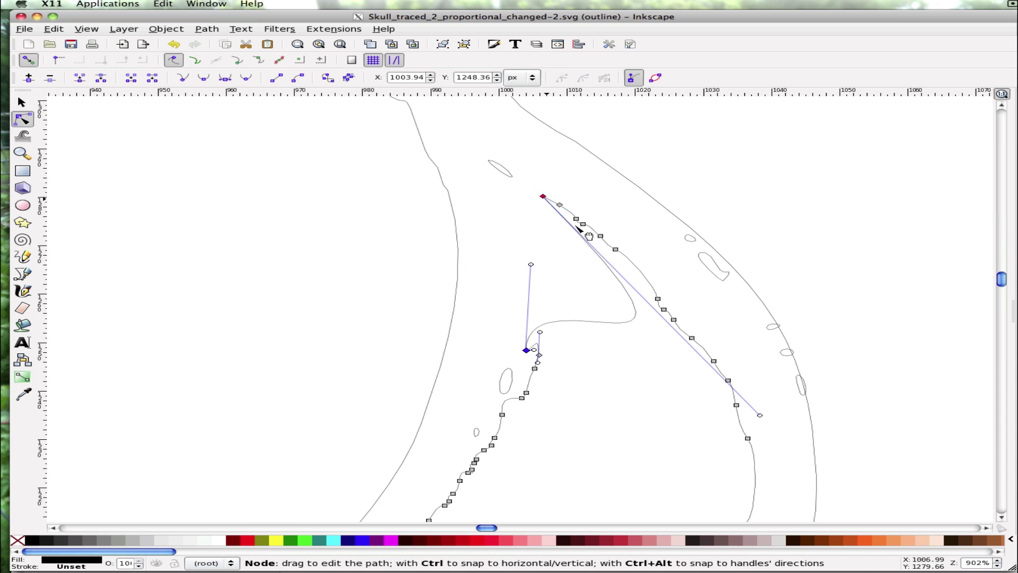
left_click_drag(759, 415, 542, 197)
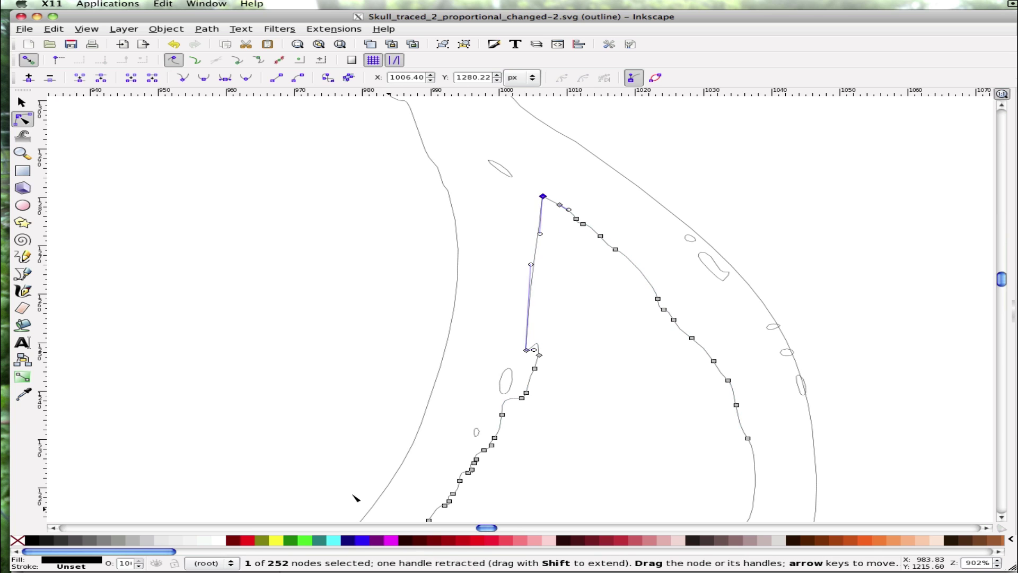
left_click(280, 453)
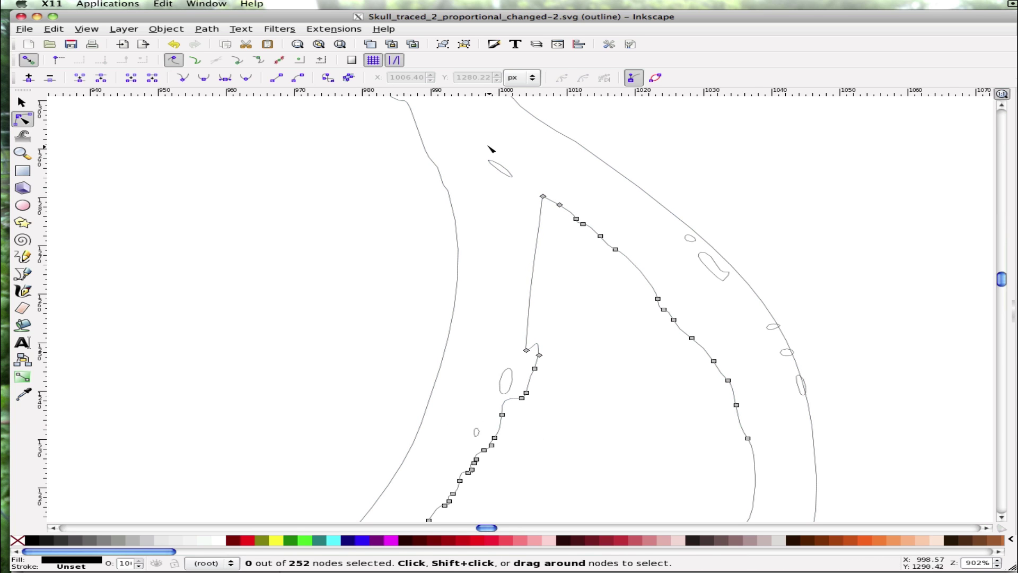
- Select the small stray oval above the flame tip and open the Edit menu
left_click_drag(470, 148, 531, 188)
left_click(503, 171)
left_click(55, 29)
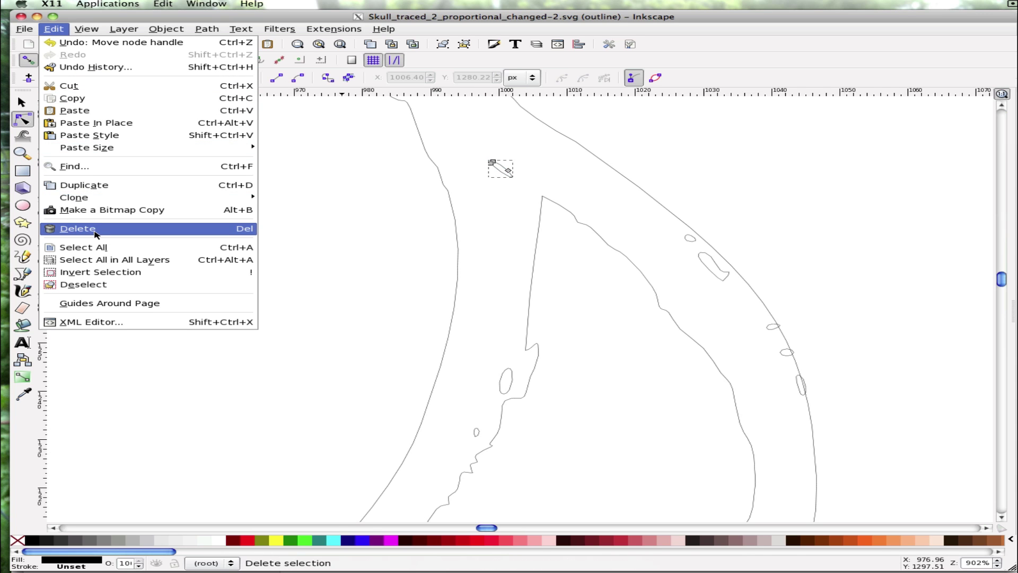
- Delete the small stray oval, then zoom out to fit the whole drawing
left_click(96, 228)
scroll(284, 271, "up", 9)
scroll(263, 272, "left", 6)
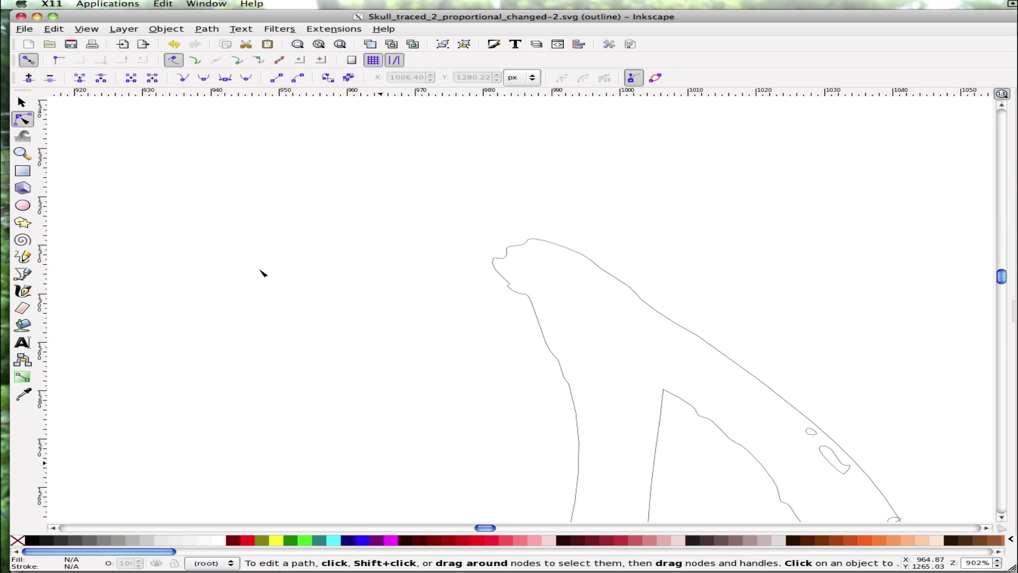
scroll(249, 272, "down", 10)
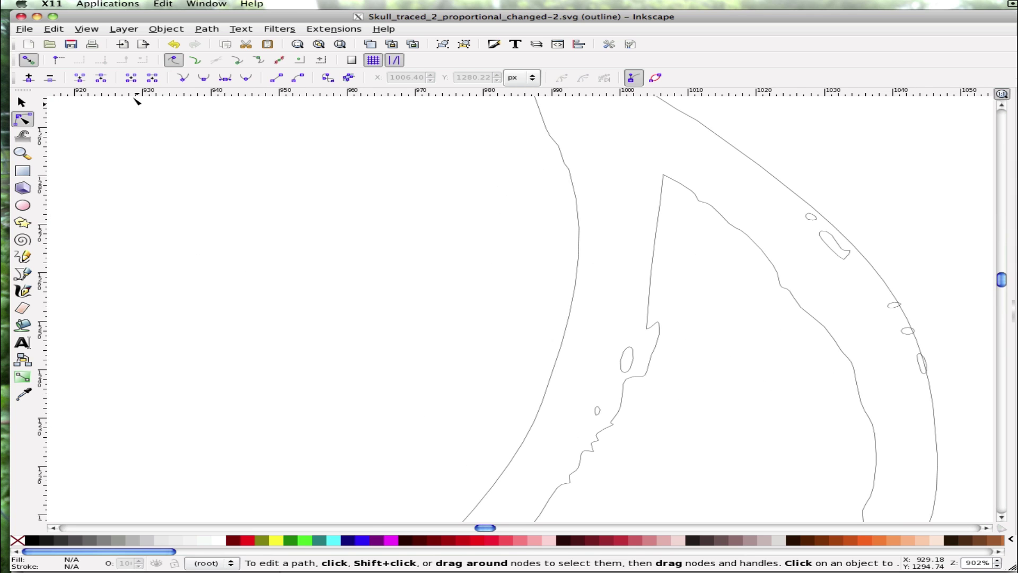
left_click(23, 153)
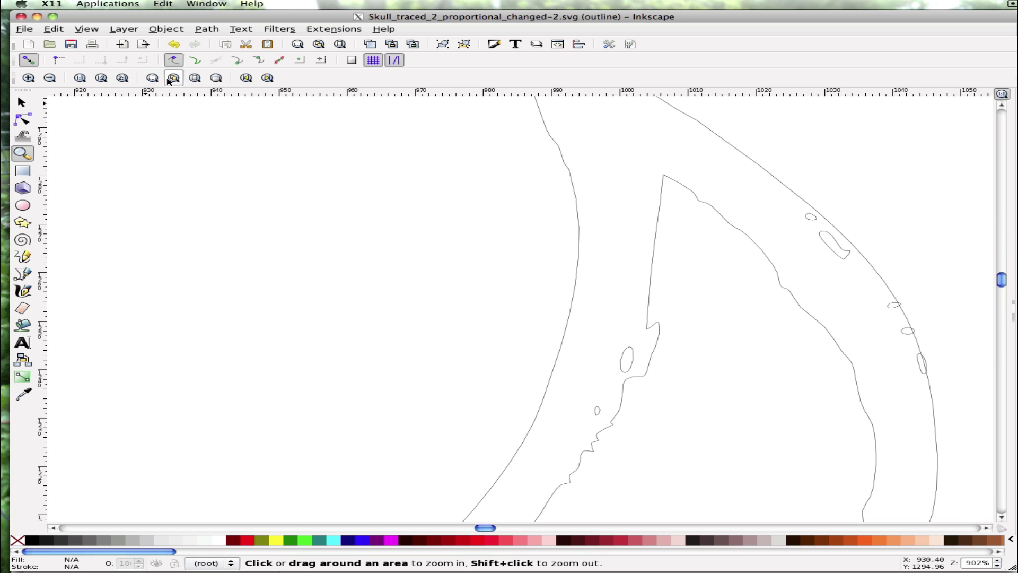
left_click(174, 78)
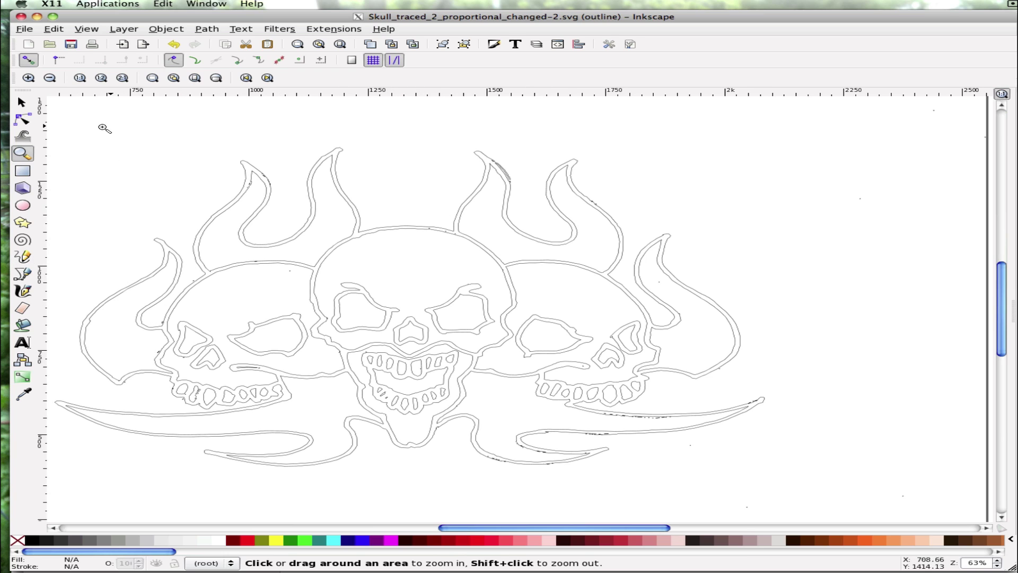
- Remove the stray fragments in the upper-left and left flames
left_click(23, 103)
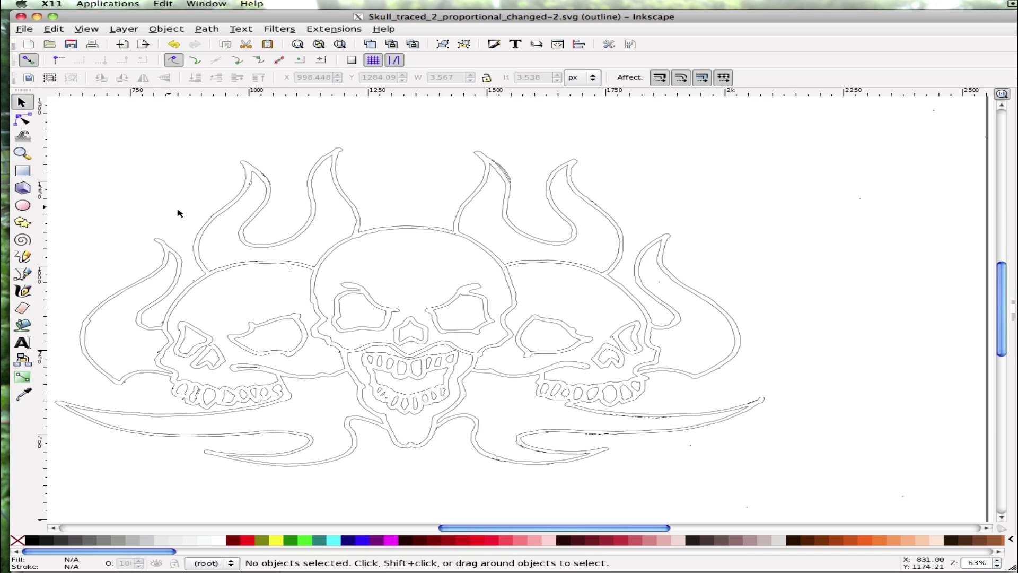
left_click(247, 194)
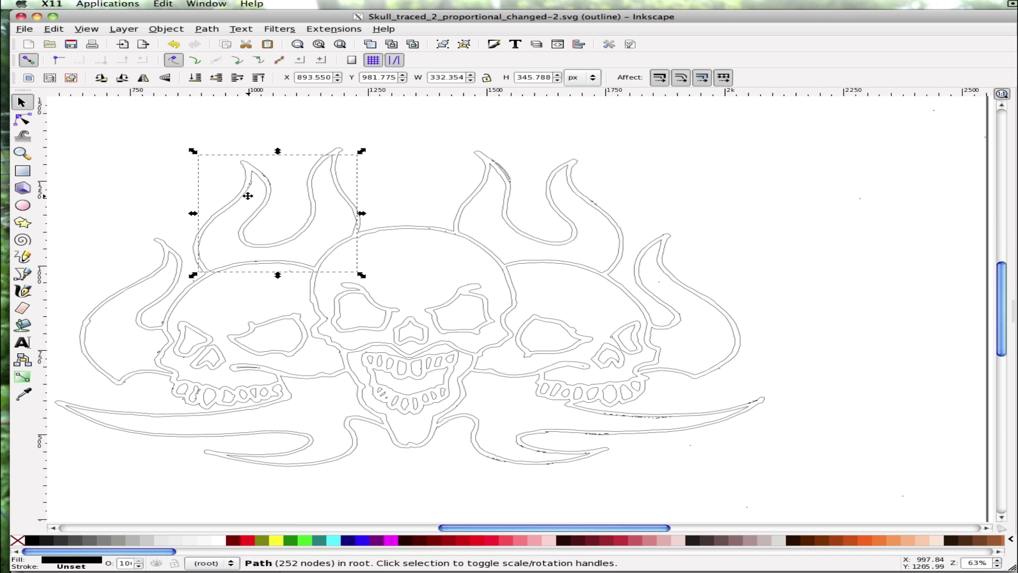
key("Escape")
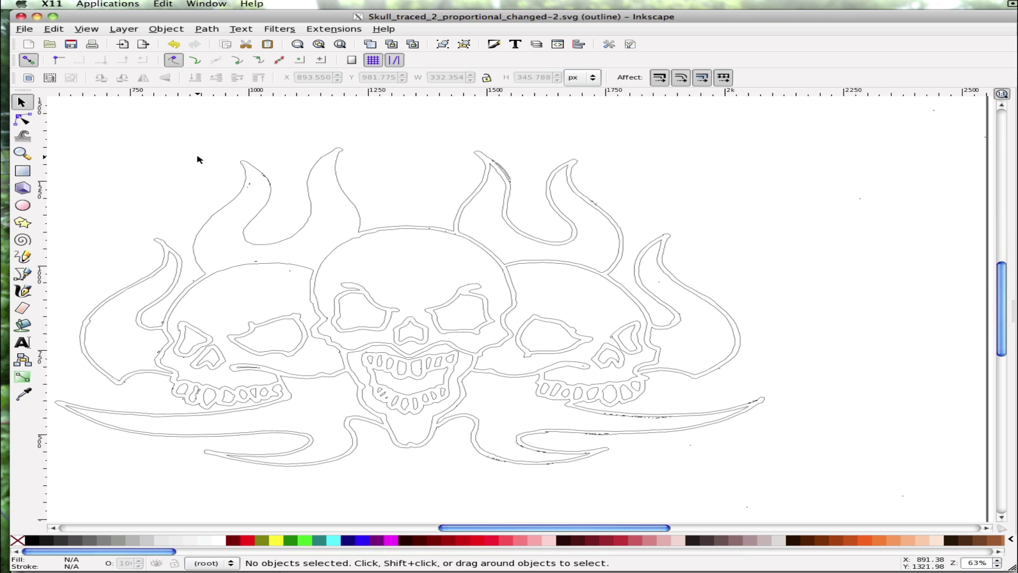
left_click_drag(212, 160, 327, 214)
key("Escape")
left_click_drag(222, 239, 305, 287)
key("Escape")
- Remove the tiny fragments around the left skull, its flame and its eye
left_click_drag(114, 270, 228, 307)
key("Escape")
left_click_drag(76, 284, 199, 344)
key("Escape")
left_click_drag(80, 291, 176, 395)
key("Escape")
- Remove the stray pieces near the right scroll tip and right of the right skull
left_click_drag(770, 464, 618, 408)
key("Escape")
left_click_drag(767, 240, 619, 297)
key("Escape")
- Remove the central skull's inner left-eye, right-eye and nose pieces
left_click(350, 296)
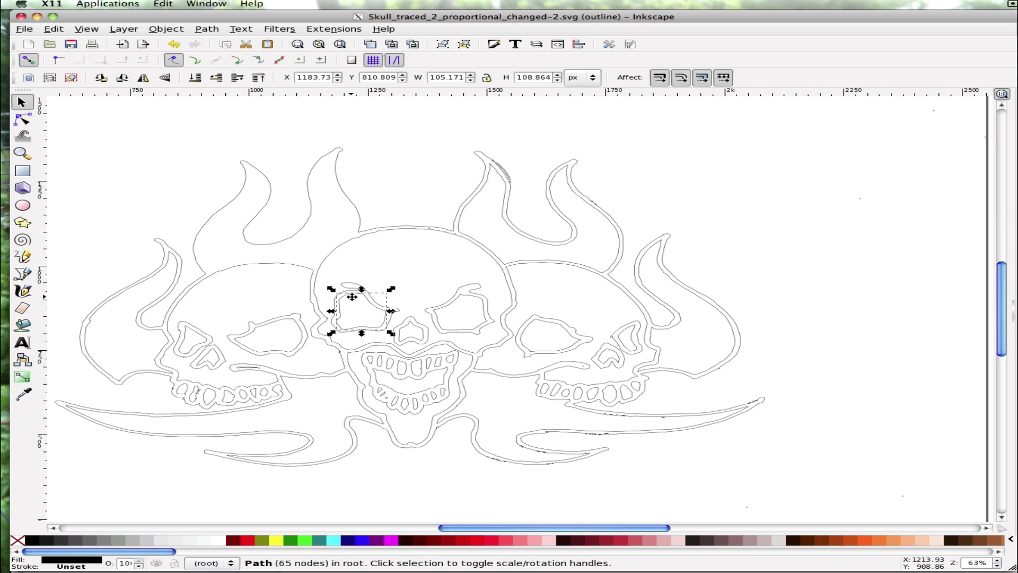
key("Escape")
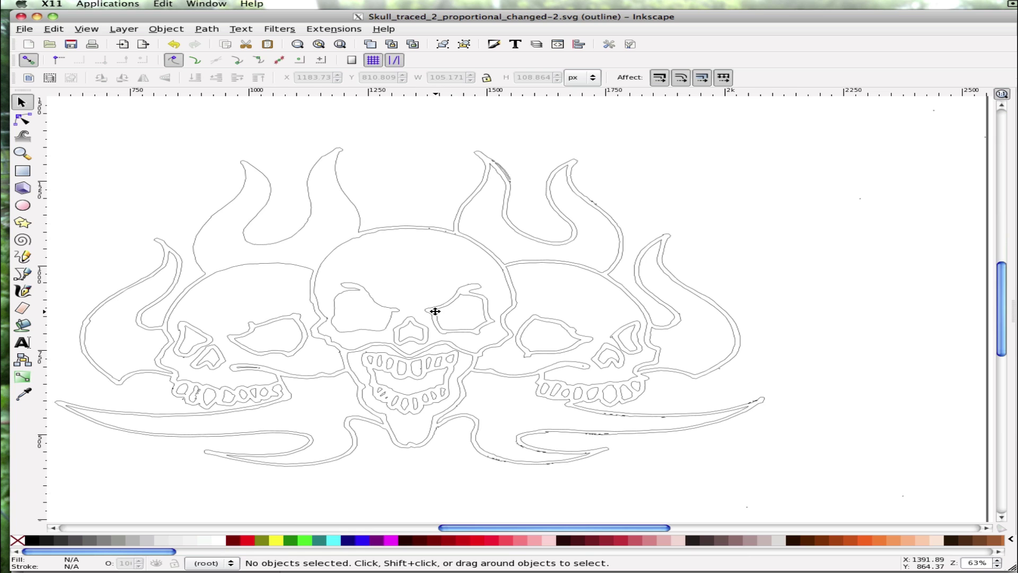
left_click(435, 311)
key("Escape")
left_click(398, 332)
key("Escape")
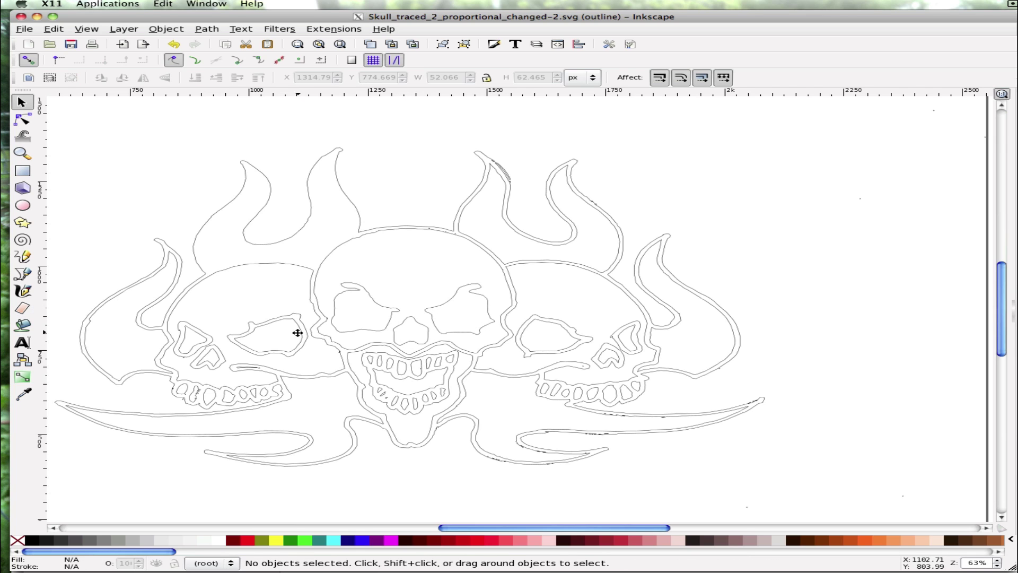
- Remove the left skull's inner right-eye, left-eye and nose pieces
left_click(270, 324)
key("Escape")
left_click(186, 332)
key("Escape")
left_click(207, 354)
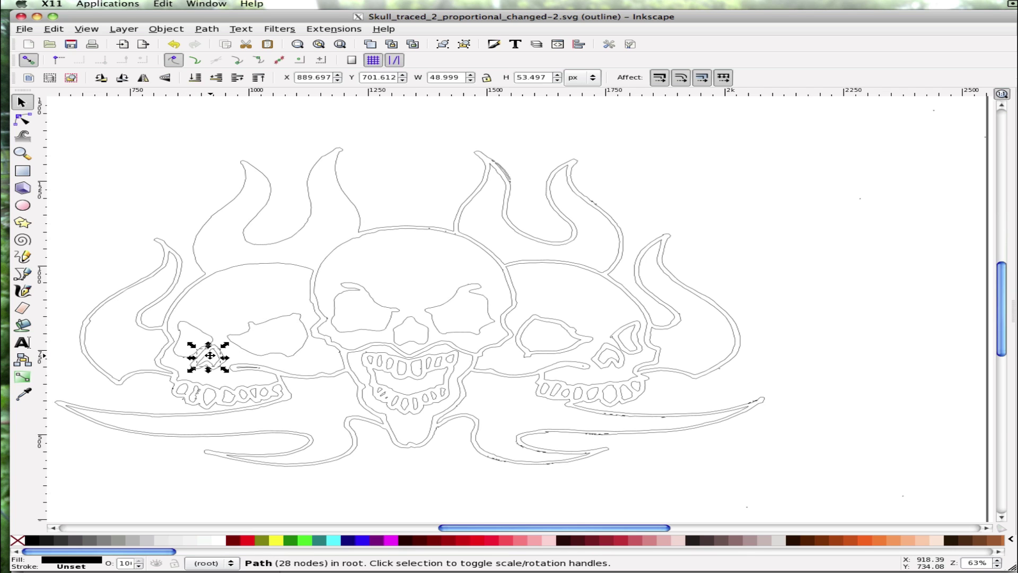
key("Escape")
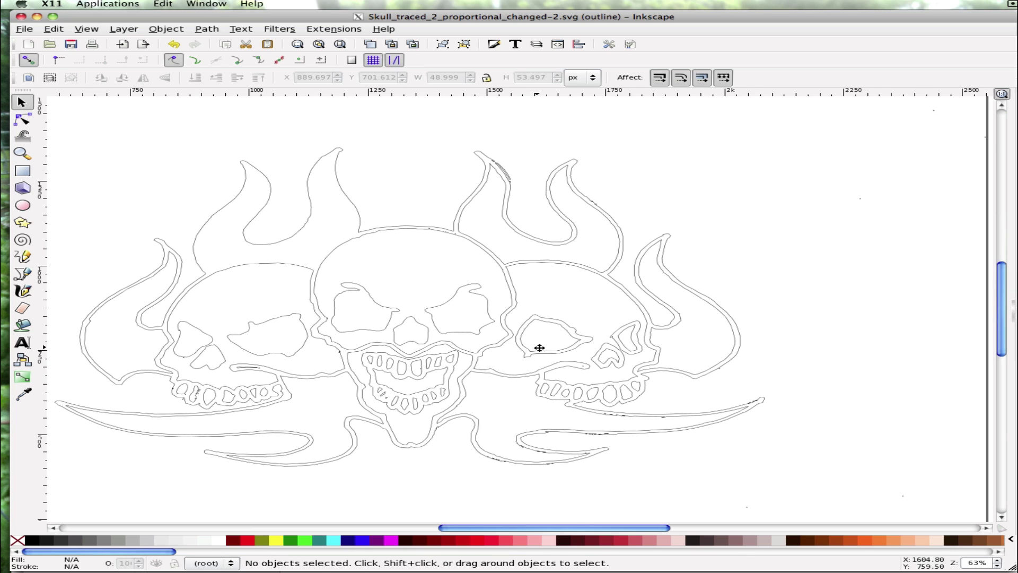
- Remove both inner eye pieces of the right skull
left_click(536, 352)
key("Escape")
left_click(636, 336)
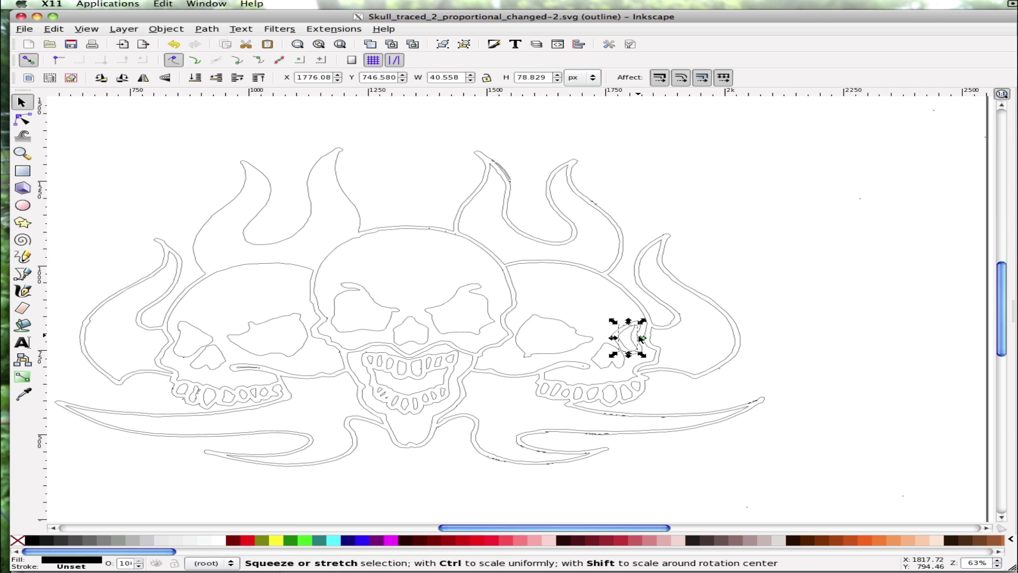
key("Escape")
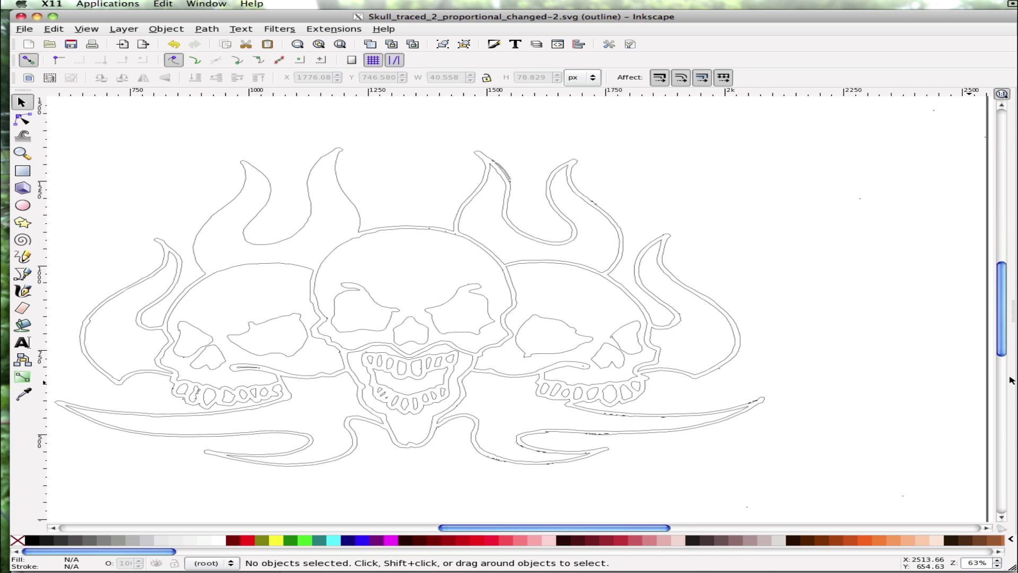